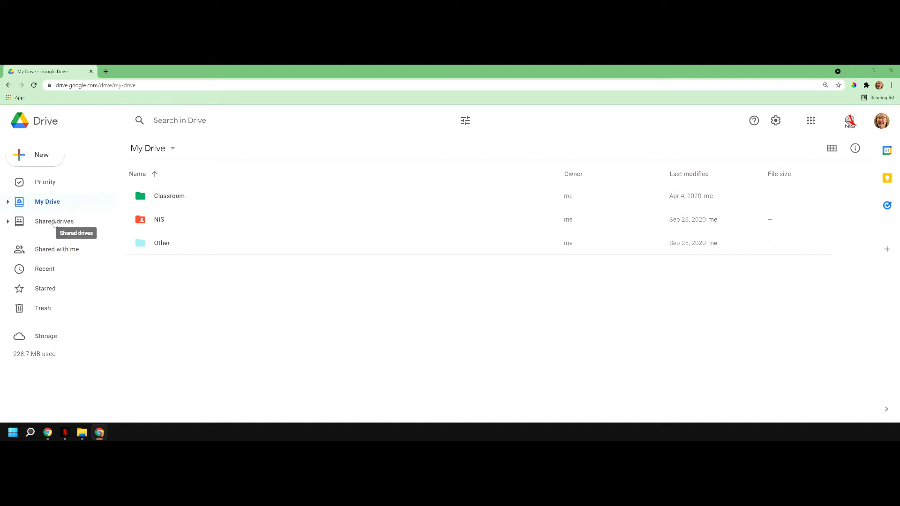
Review the Shared drives page and look through the files listed under Shared with me.
left_click(54, 223)
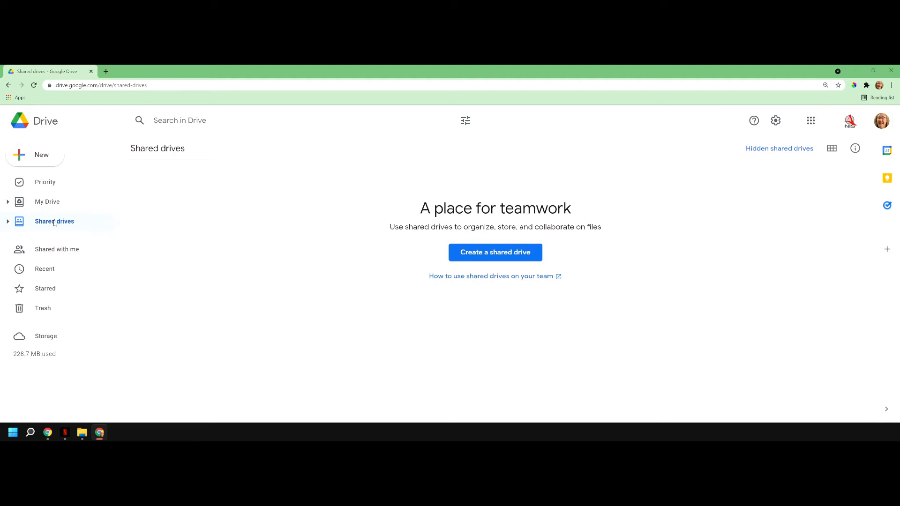
left_click(45, 252)
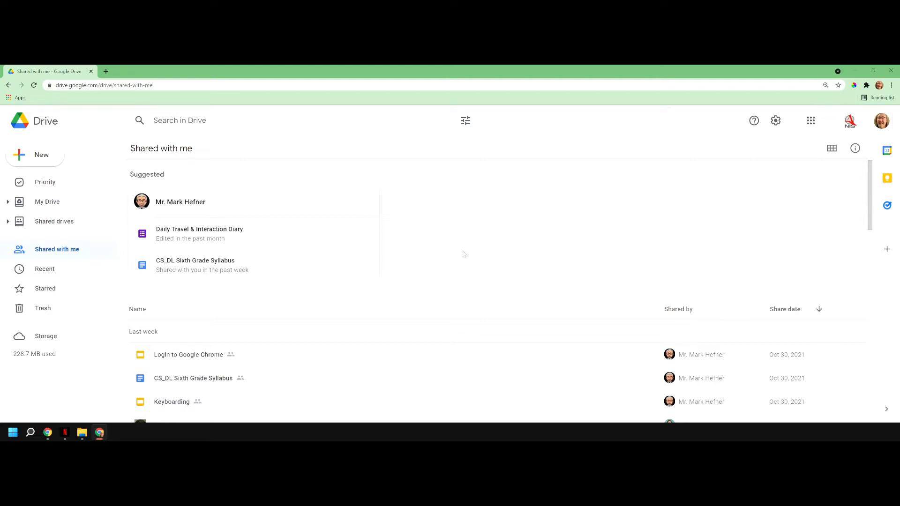
scroll(466, 255, "down", 3)
scroll(469, 256, "down", 4)
scroll(467, 259, "up", 2)
scroll(466, 258, "up", 4)
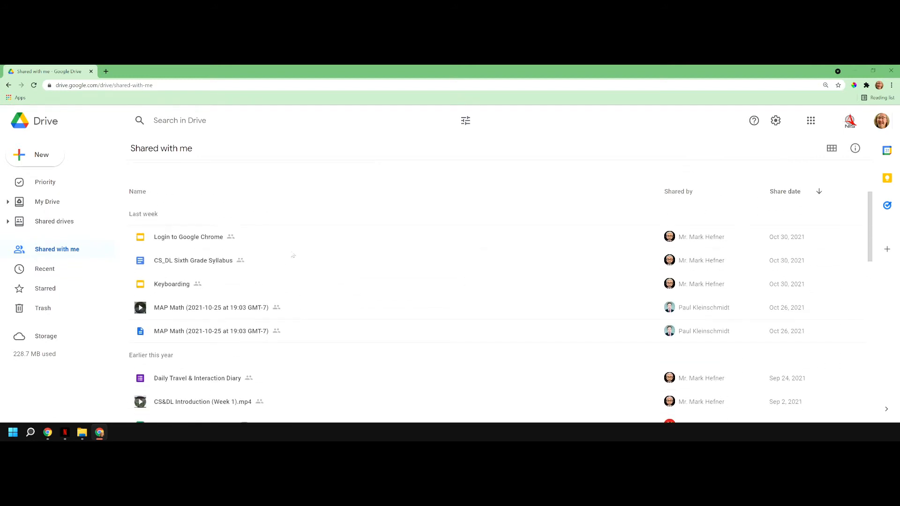
Look at the Recent files list and the Starred list.
left_click(41, 268)
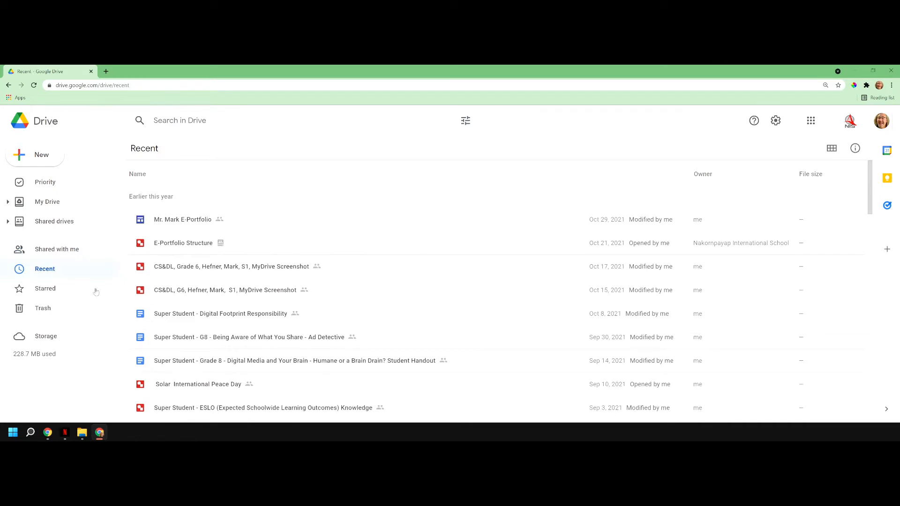
left_click(46, 289)
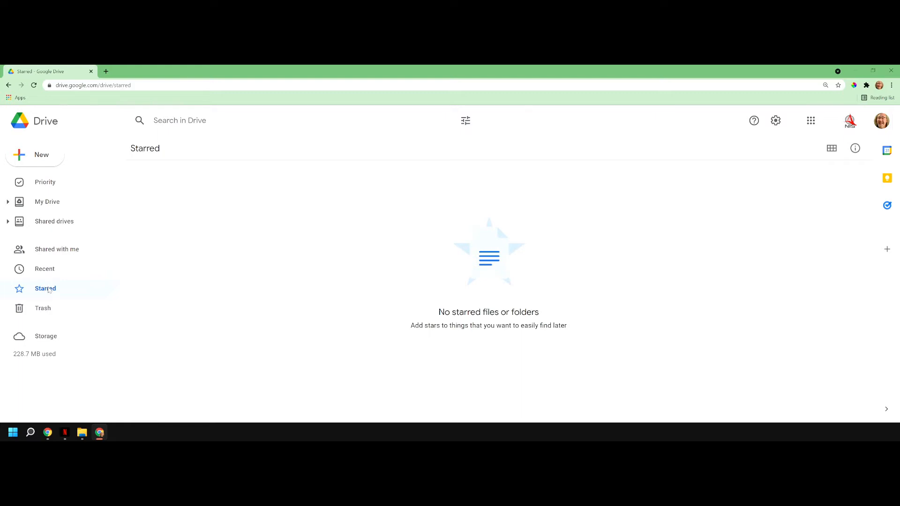
left_click(33, 271)
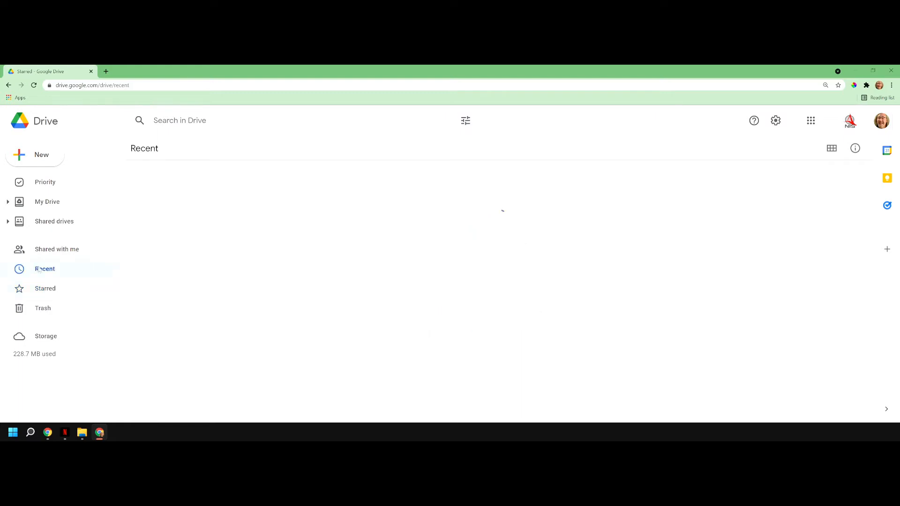
left_click(57, 290)
Add the E-Portfolio site at the head of the recent files to Starred and check the Starred list.
left_click(52, 270)
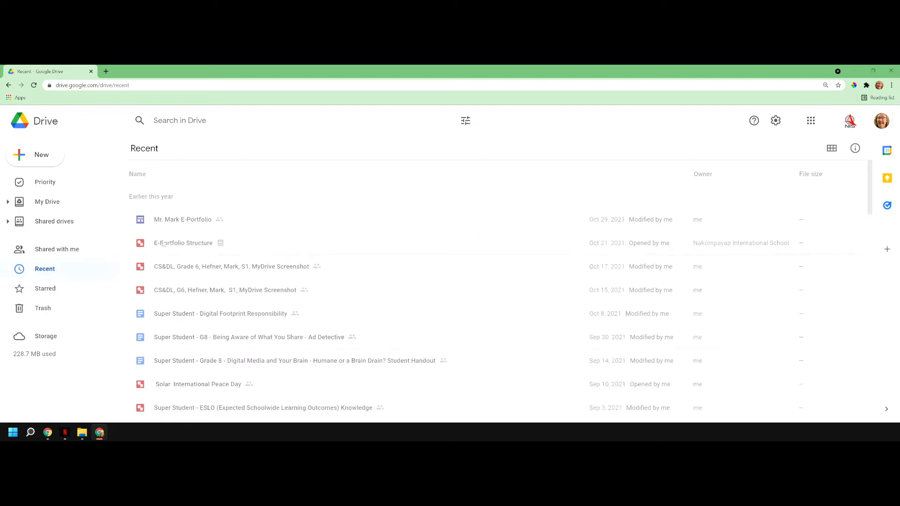
left_click(185, 223)
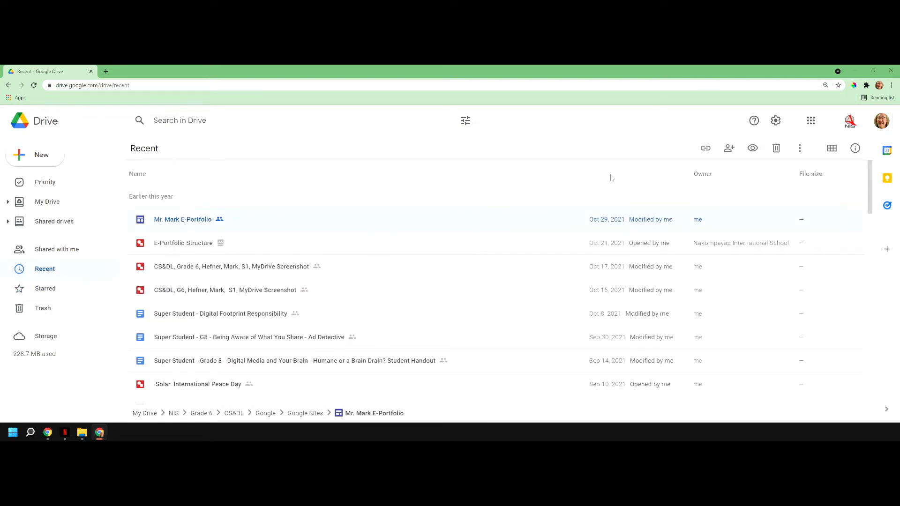
right_click(356, 228)
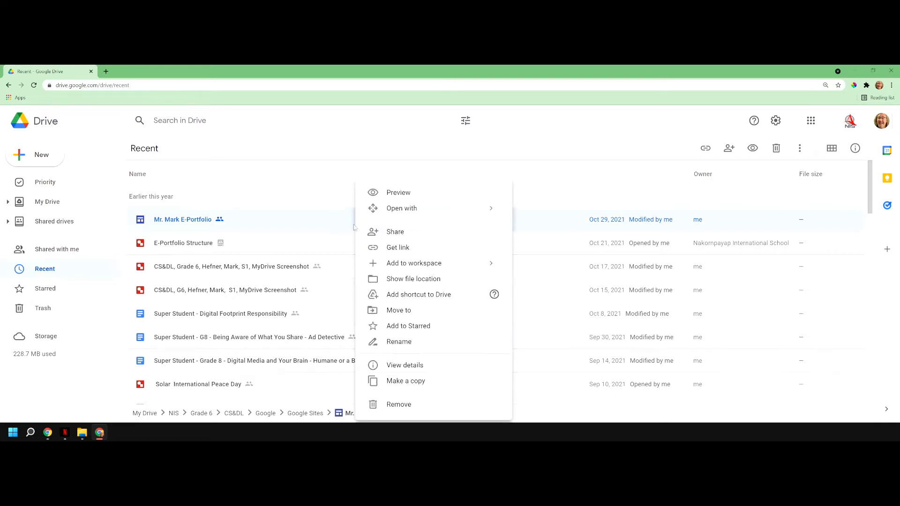
left_click(416, 328)
left_click(51, 289)
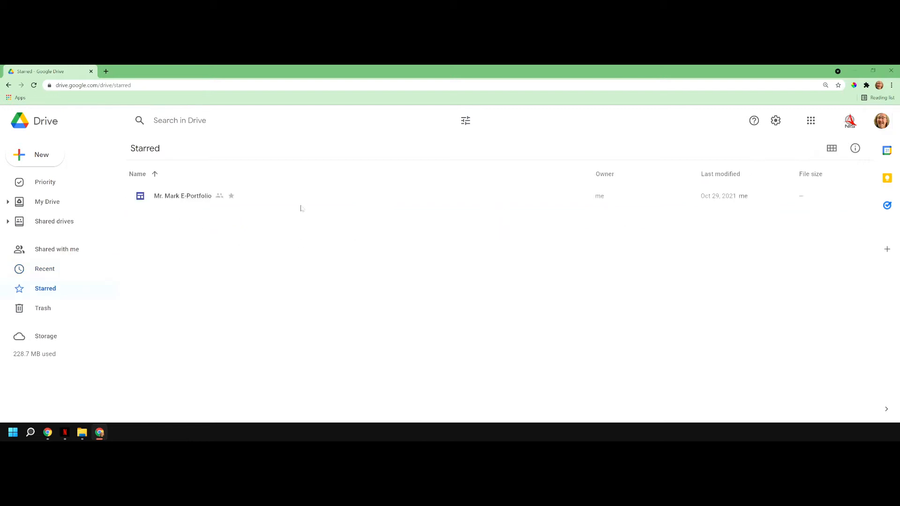
Look at the trashed items and the contents of the Other folder in My Drive.
left_click(51, 309)
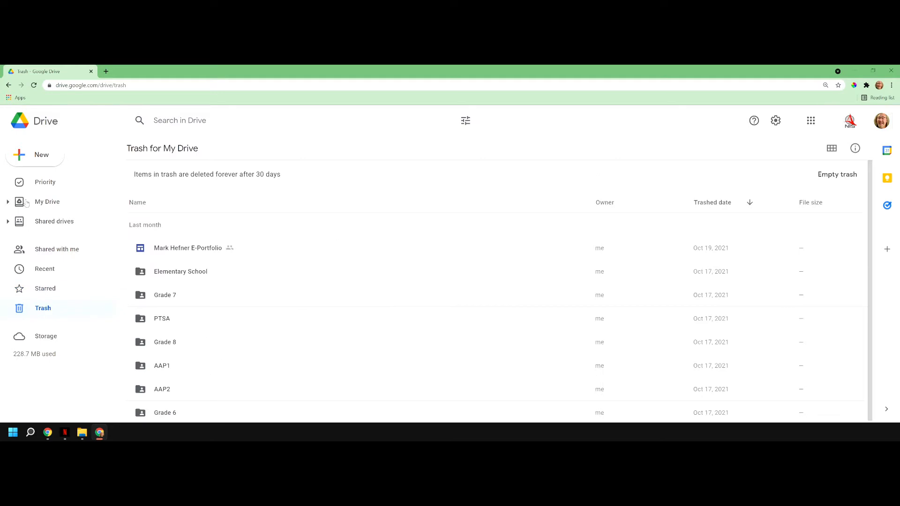
left_click(45, 205)
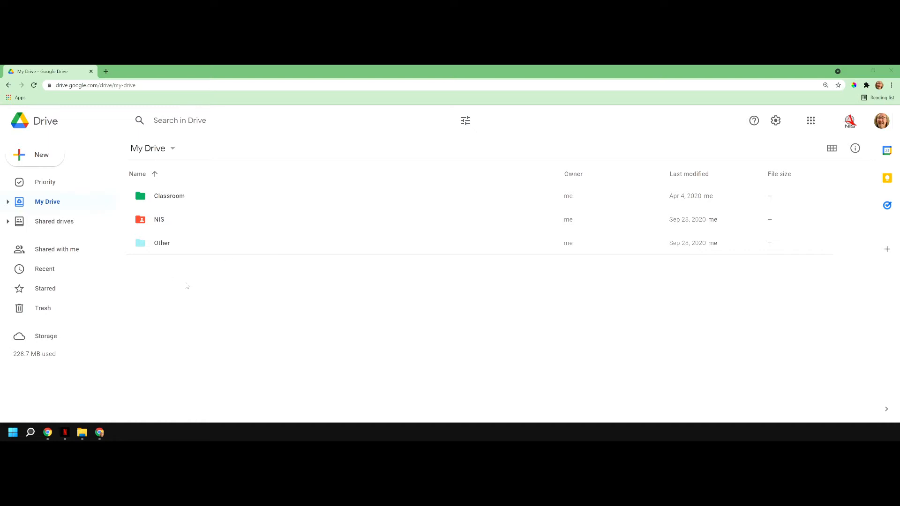
left_click(158, 249)
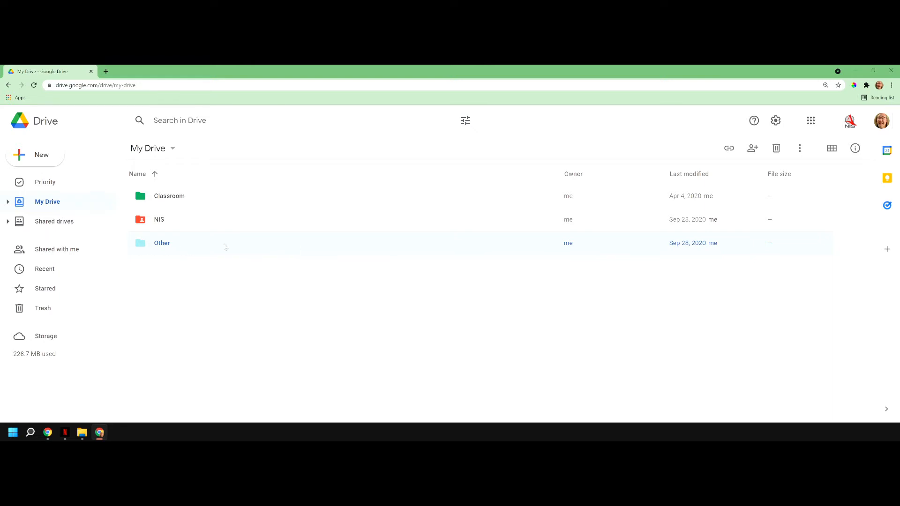
double_click(292, 245)
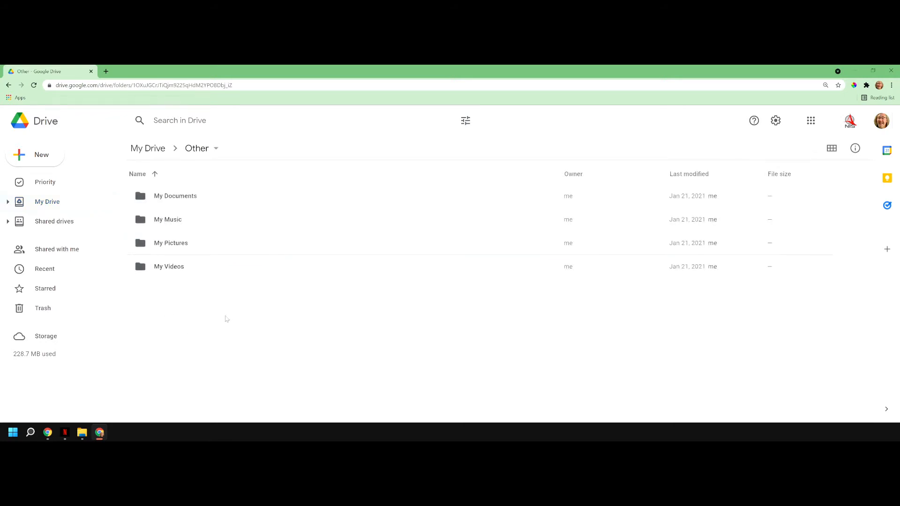
left_click(145, 153)
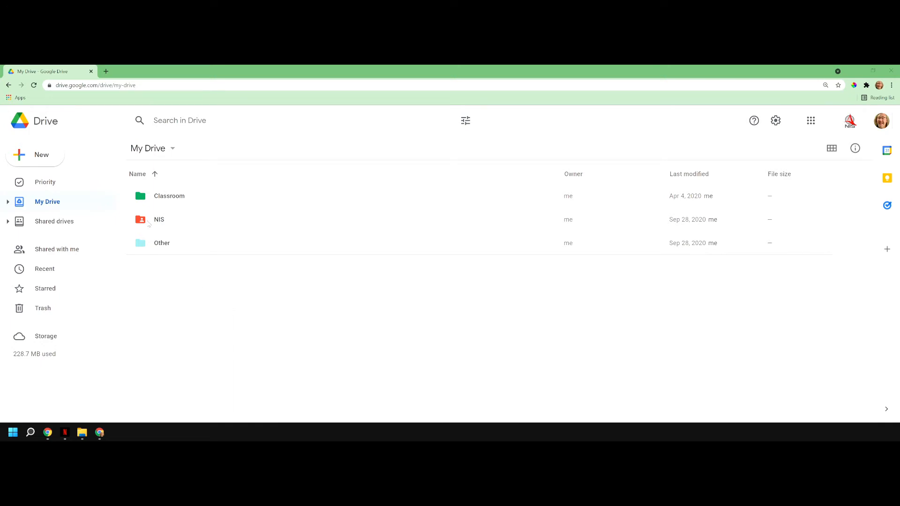
Open the Grade 7 folder inside the NIS folder of My Drive.
double_click(188, 228)
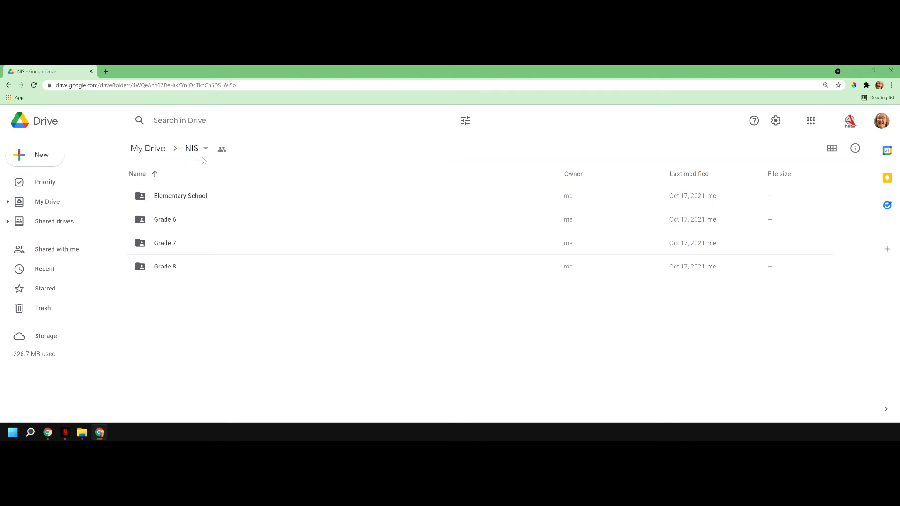
left_click(144, 151)
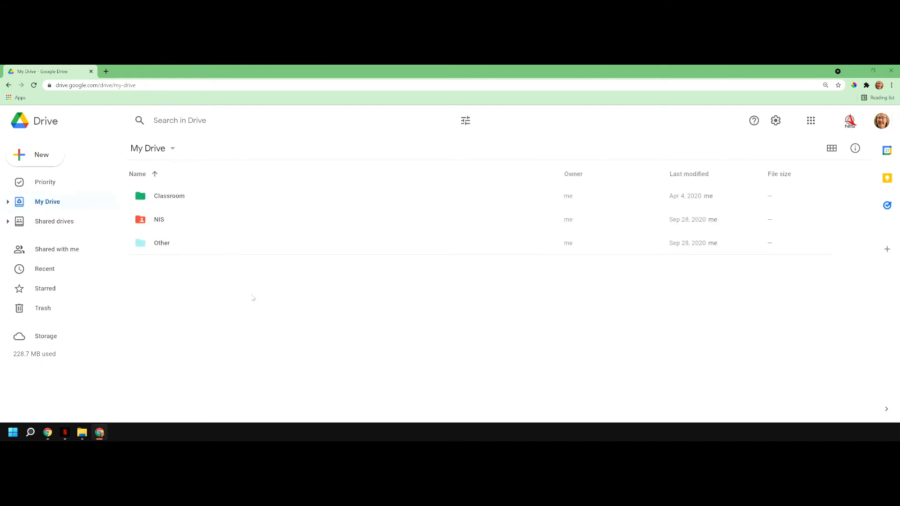
double_click(171, 225)
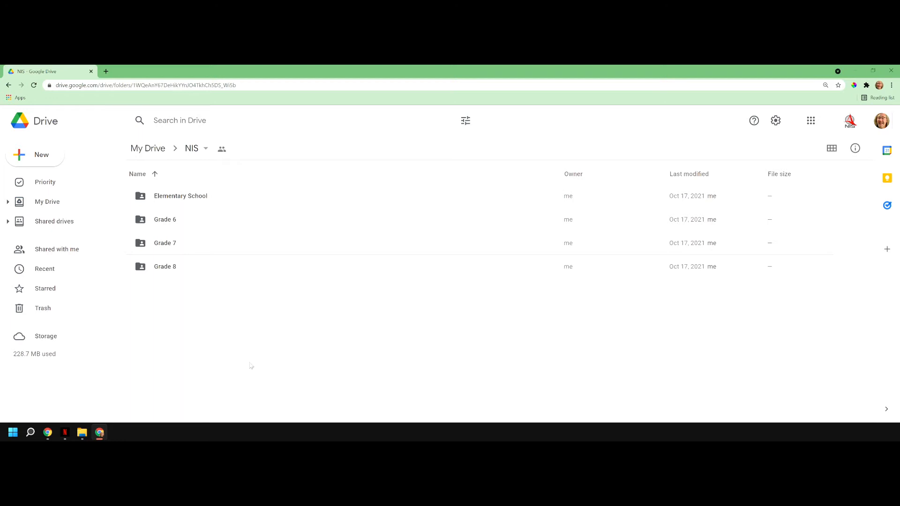
double_click(169, 250)
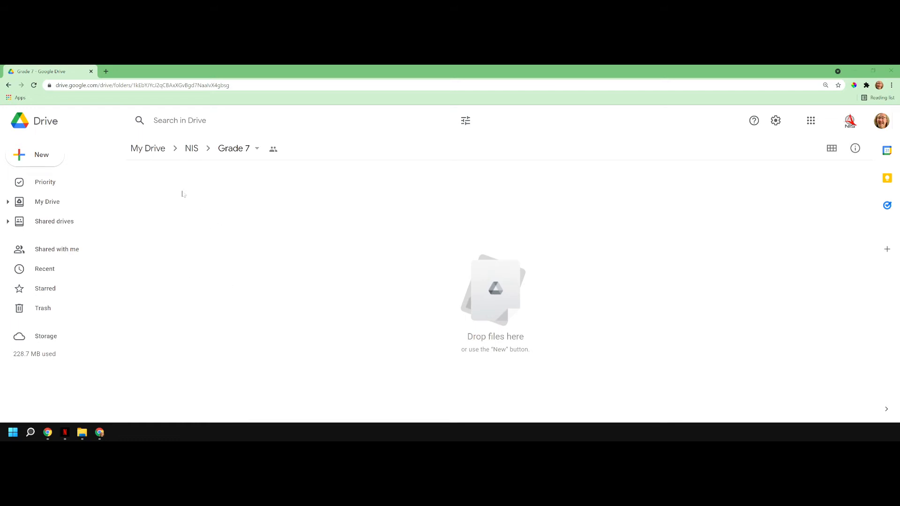
Create two subject folders named ELA and Science inside the Grade 7 folder.
right_click(204, 194)
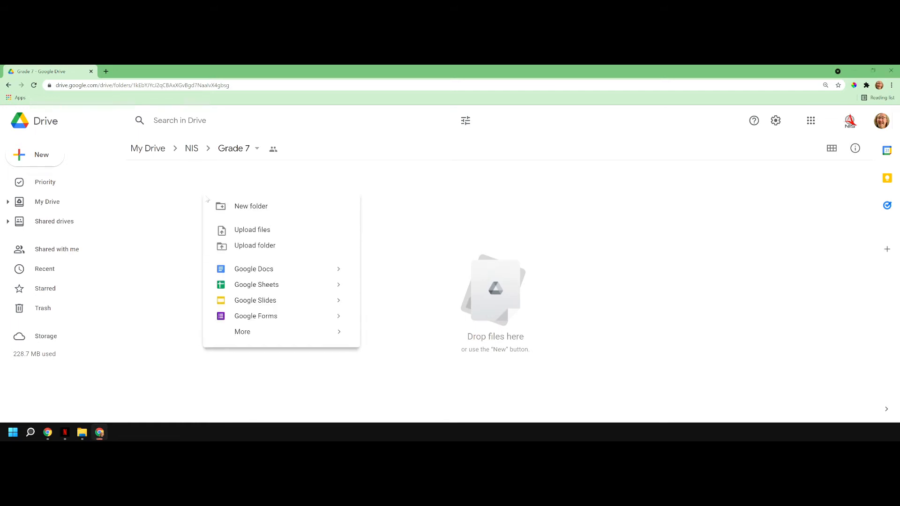
left_click(230, 205)
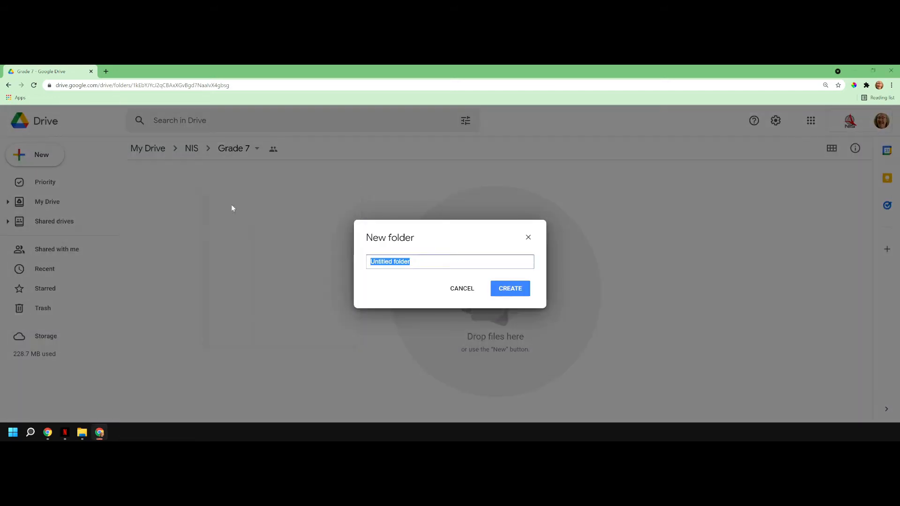
type("ELA")
key("Return")
right_click(274, 211)
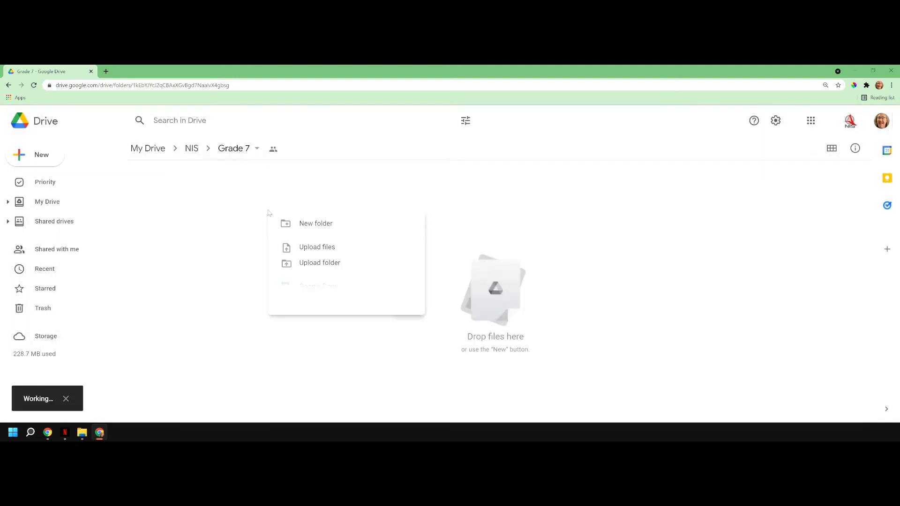
left_click(309, 225)
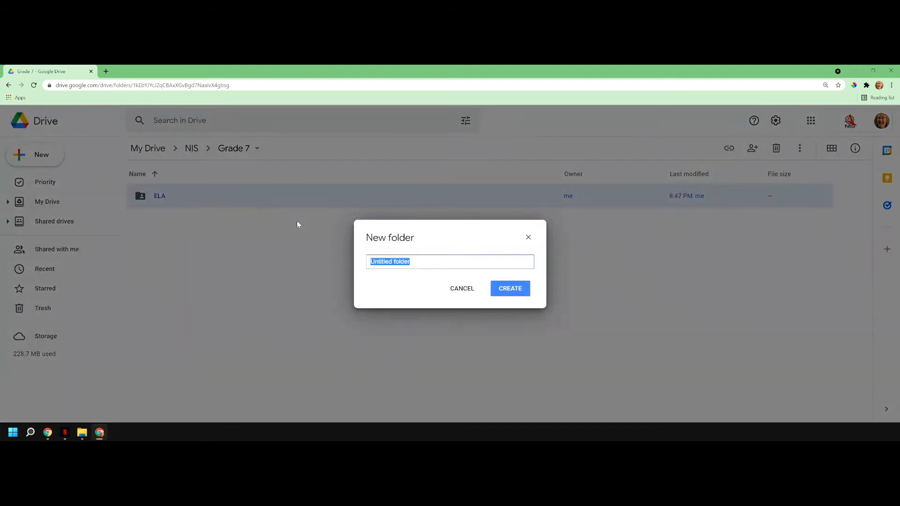
type("Science")
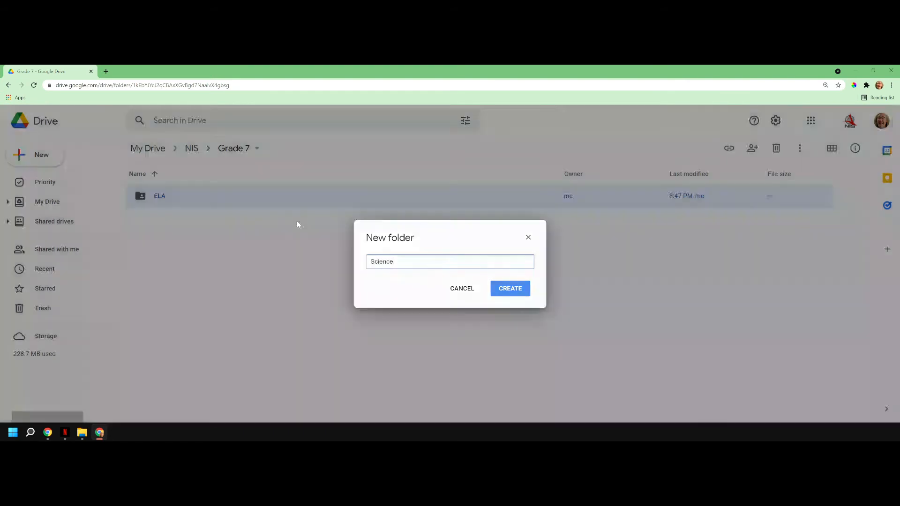
key("Return")
Add two more subject folders named Math and Art to the Grade 7 folder.
right_click(262, 265)
left_click(284, 278)
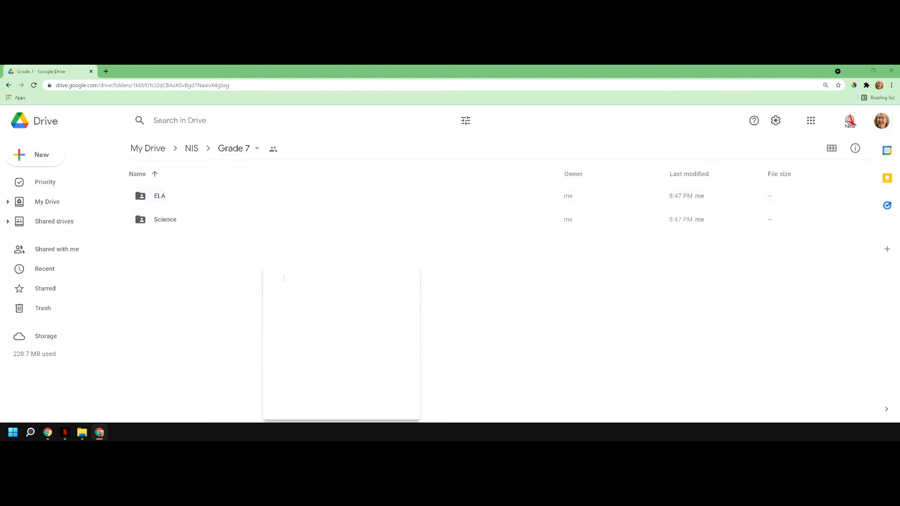
type("Math")
key("Return")
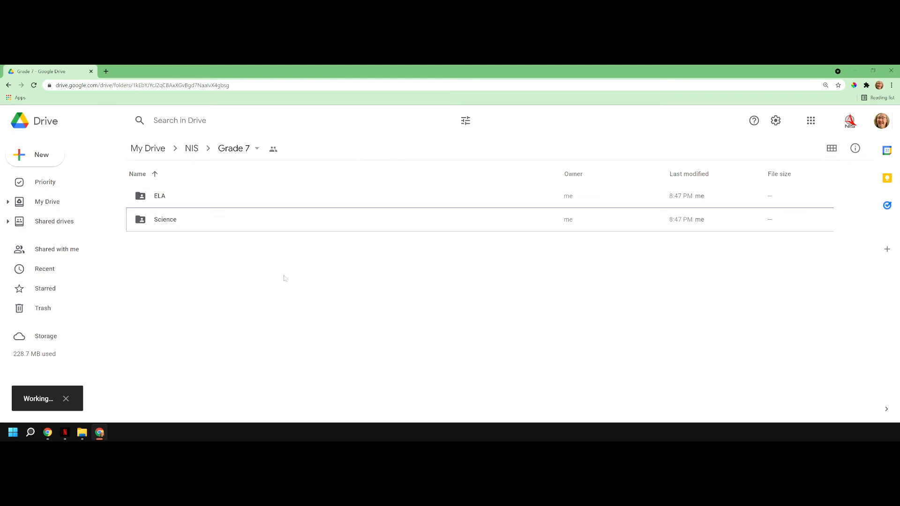
right_click(306, 319)
left_click(339, 182)
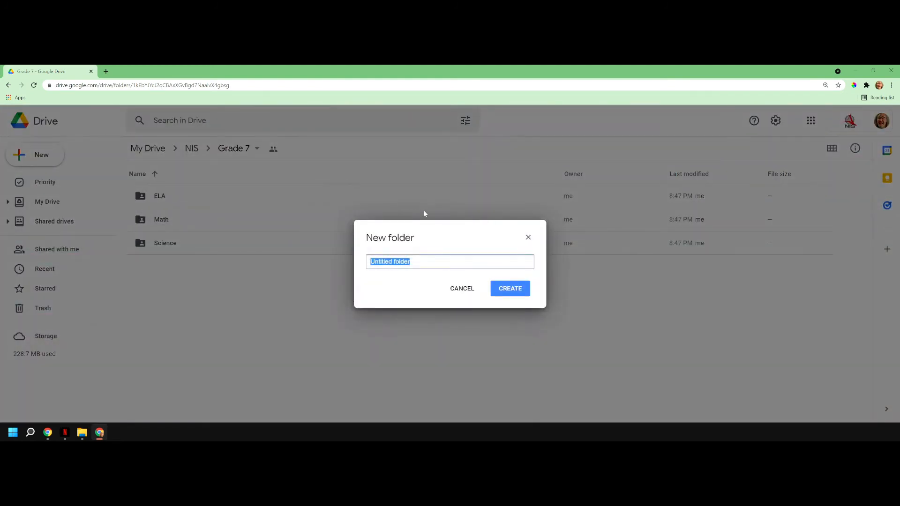
type("SS")
key("Return")
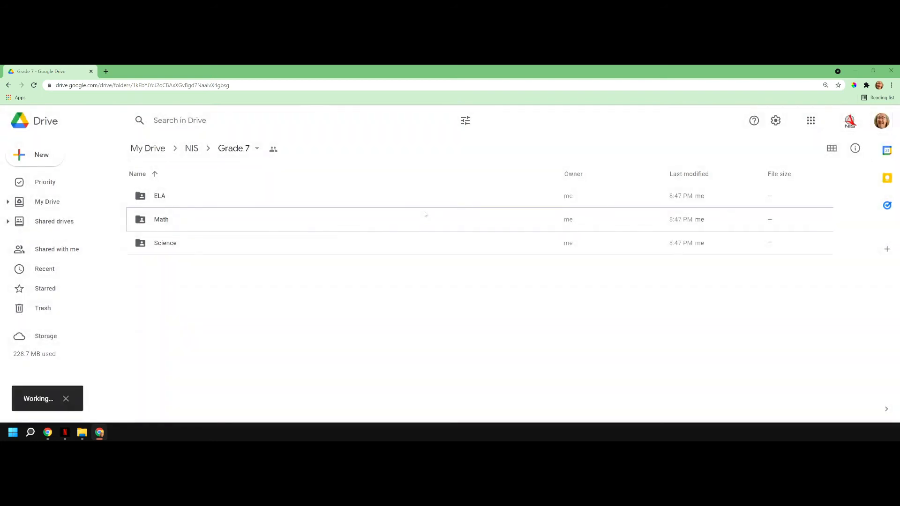
Create the CS&DL and History folders inside the Grade 7 folder.
right_click(359, 307)
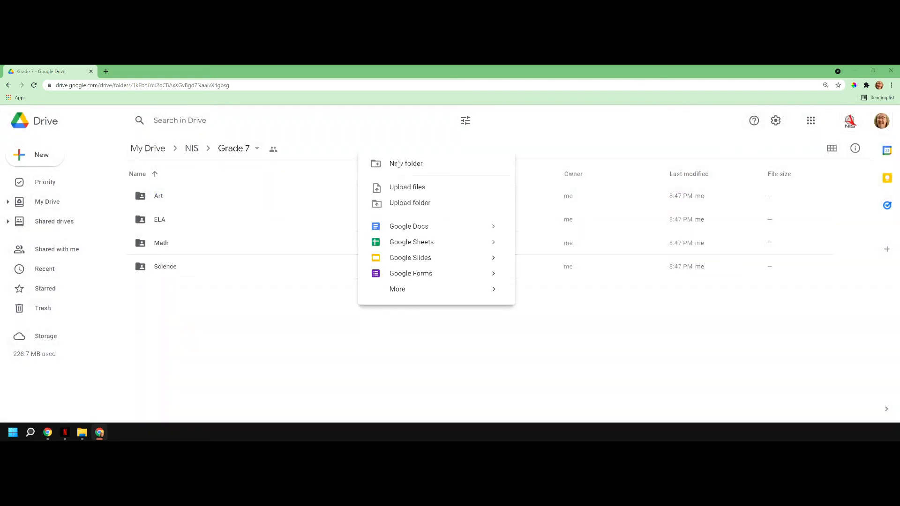
left_click(397, 164)
type("CS&DL")
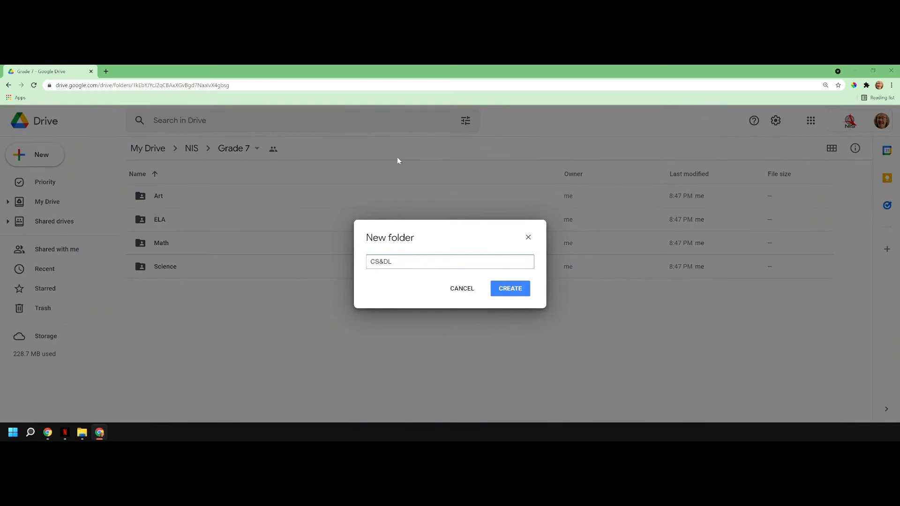
left_click(503, 291)
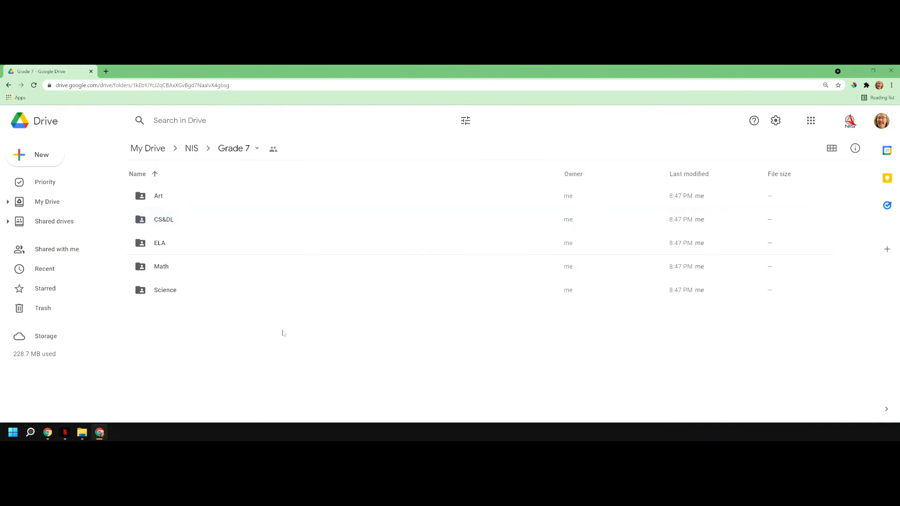
right_click(282, 331)
left_click(342, 189)
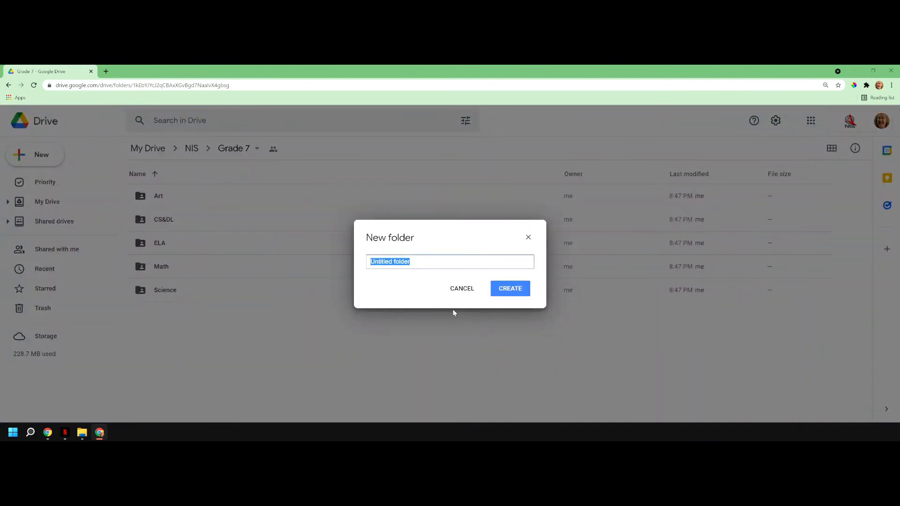
type("History")
key("Return")
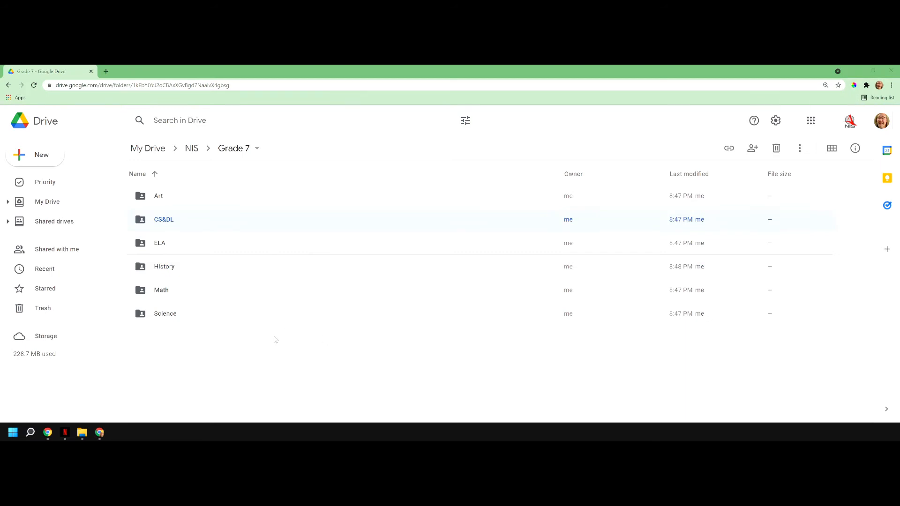
Open the CS&DL folder inside Grade 7 and create a folder named Digital Literacy in it.
double_click(183, 224)
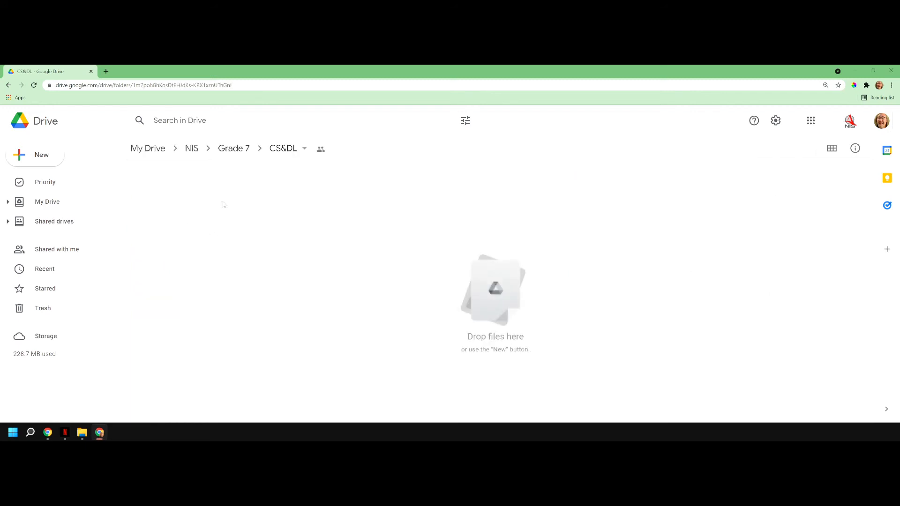
right_click(219, 208)
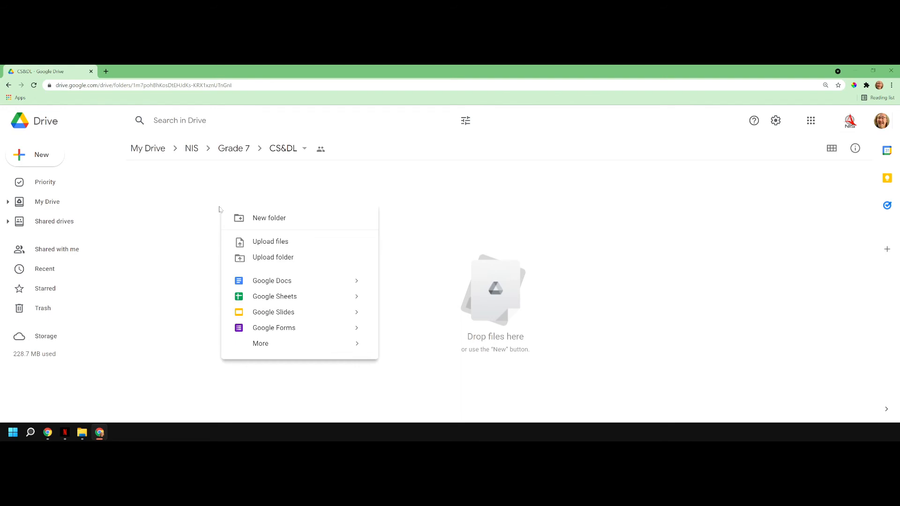
left_click(290, 219)
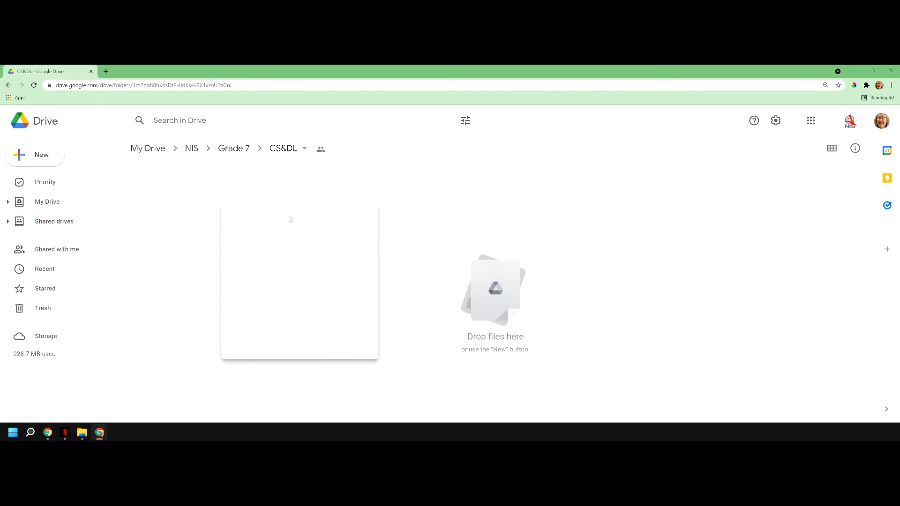
type("Digital Literacy")
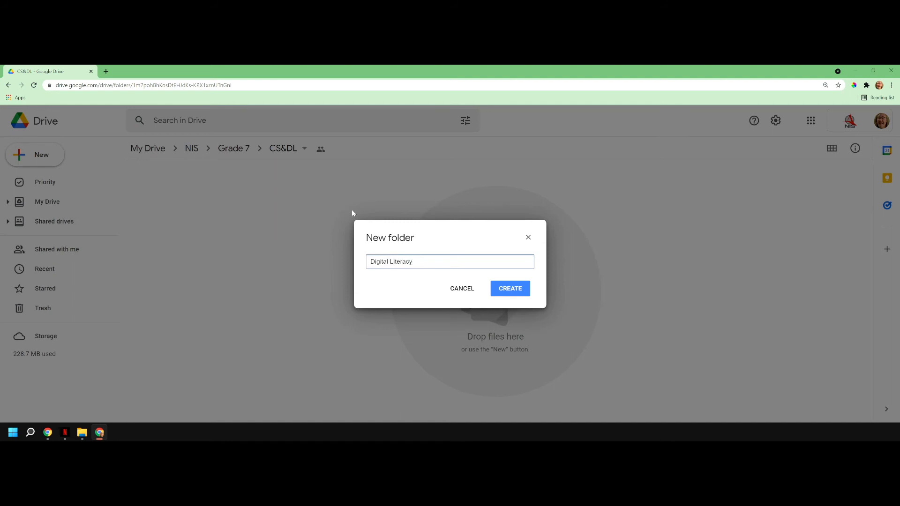
key("Return")
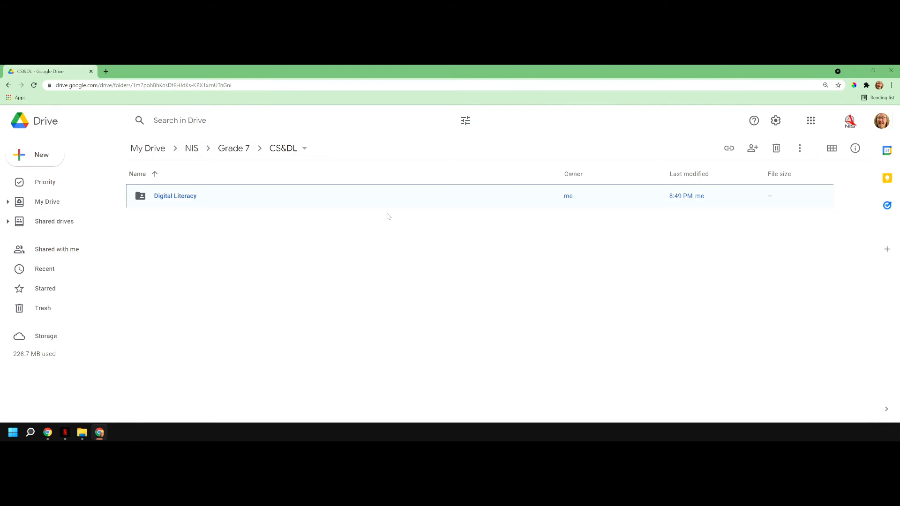
Add two more folders named Google and GIMP to the CS&DL folder.
left_click(313, 269)
right_click(313, 268)
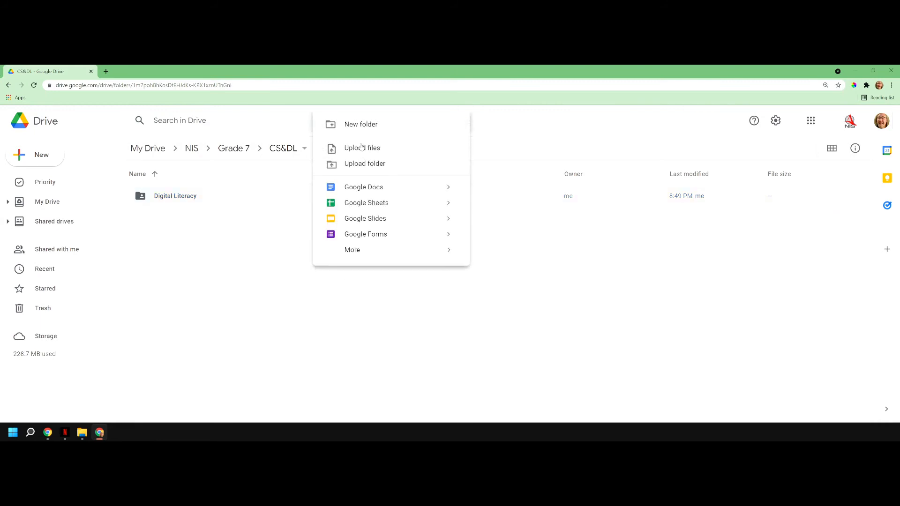
left_click(357, 125)
type("Google")
key("Return")
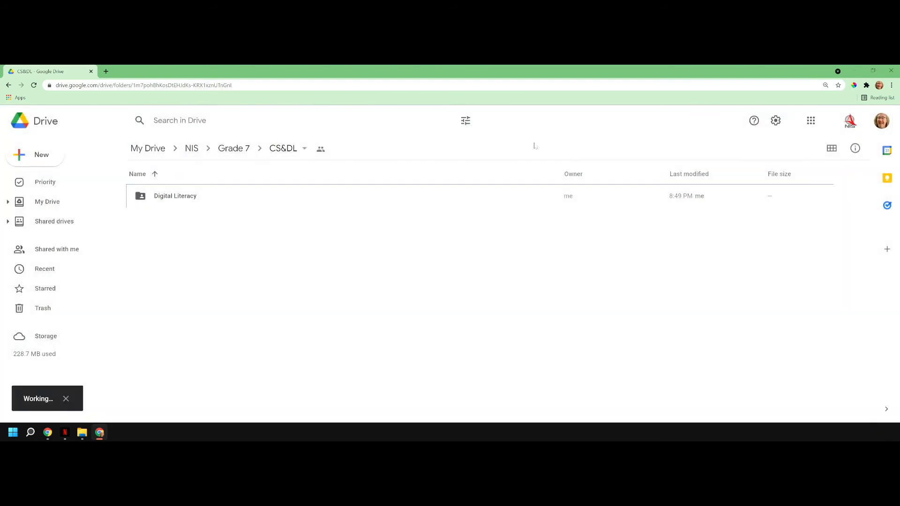
right_click(385, 289)
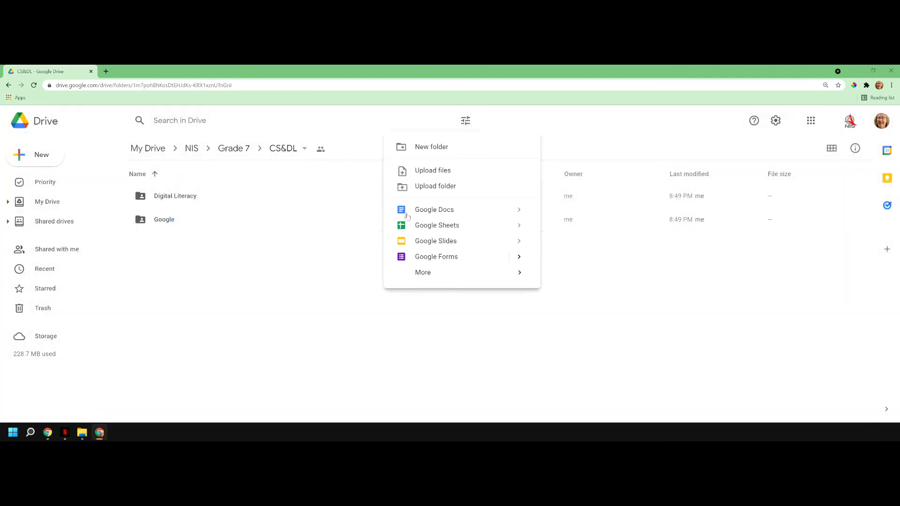
left_click(431, 149)
type("Coder")
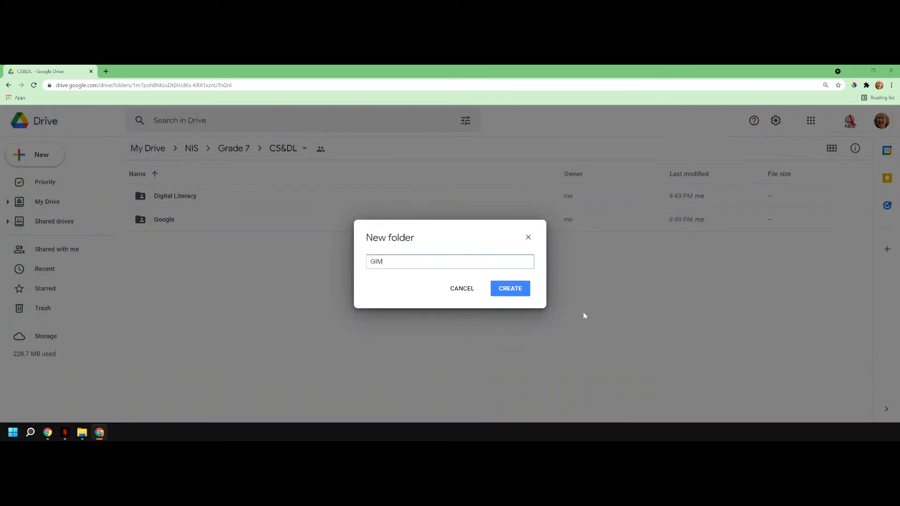
key("Return")
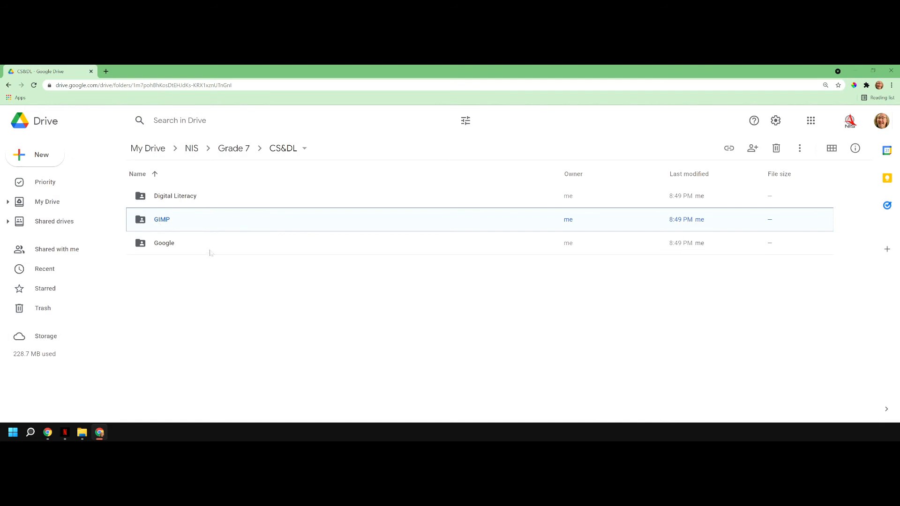
Open the Google folder inside CS&DL and create a folder named Google Sites in it.
double_click(174, 247)
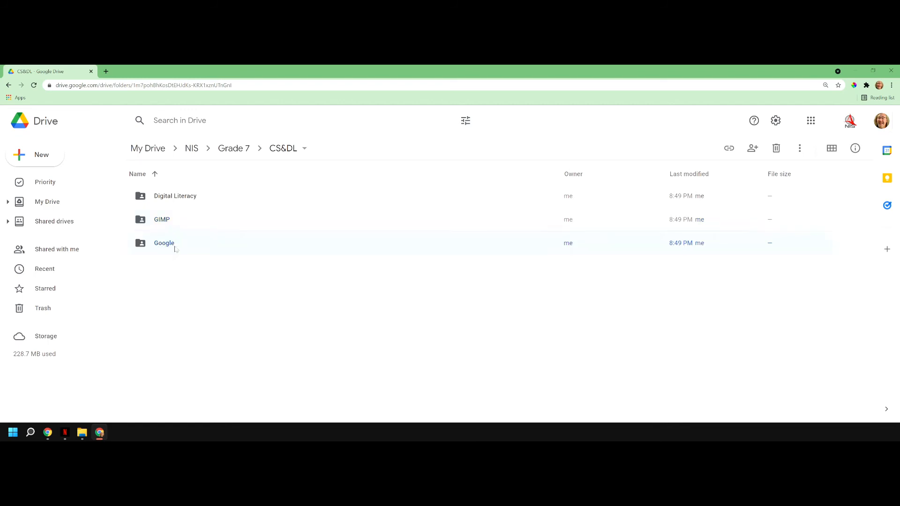
right_click(230, 217)
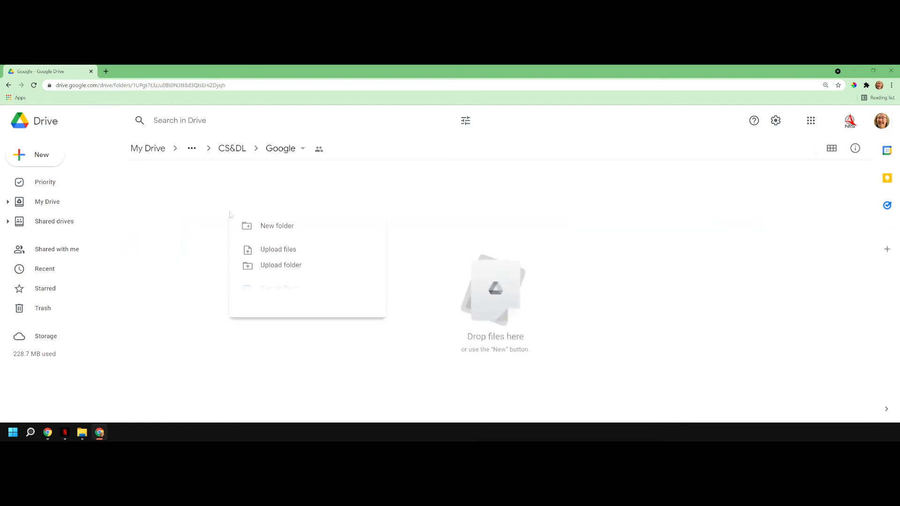
left_click(272, 232)
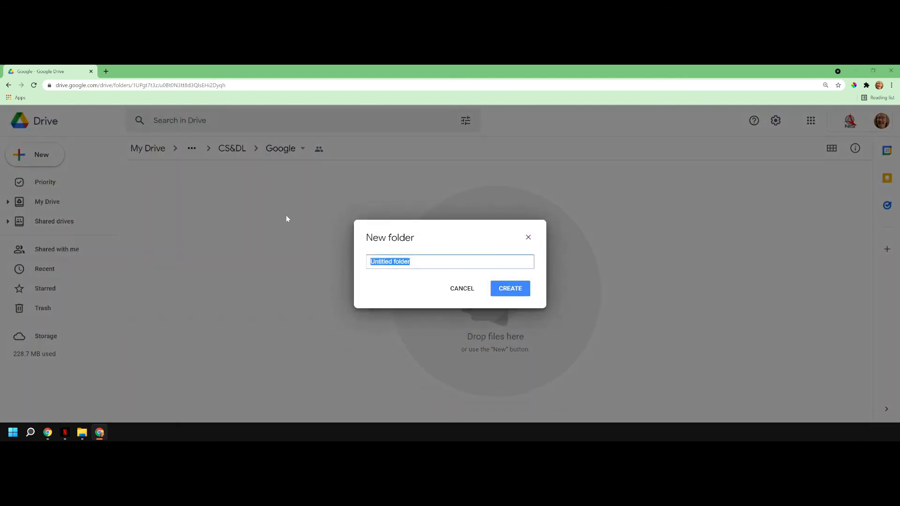
type("Google Sites")
key("Return")
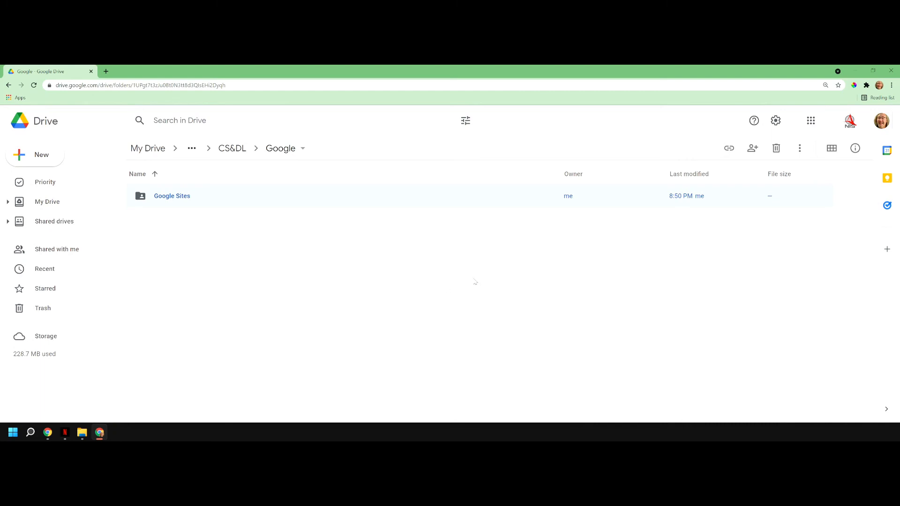
Go back up through the CS&DL, Grade 7 and NIS folders to the top level of My Drive.
left_click(231, 152)
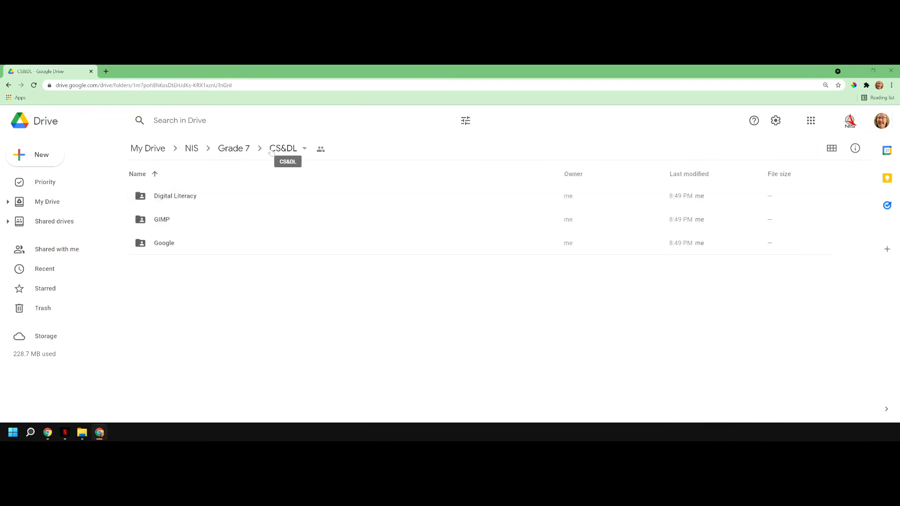
left_click(233, 149)
left_click(191, 149)
left_click(154, 150)
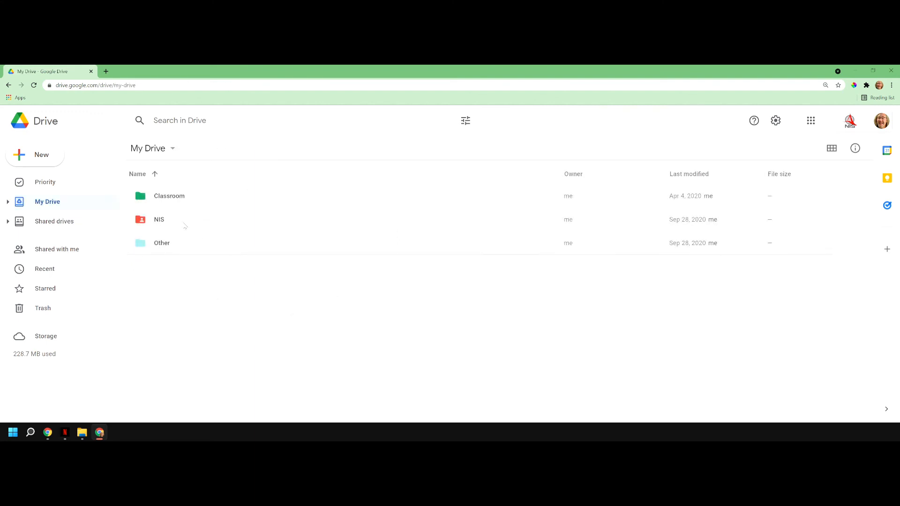
Open the NIS folder, copy its link from its sharing settings, and close them.
double_click(173, 224)
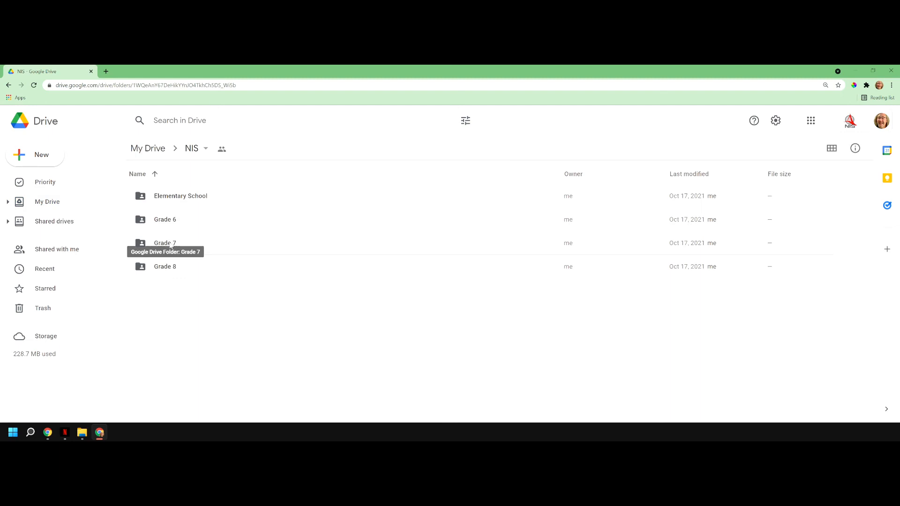
left_click(206, 150)
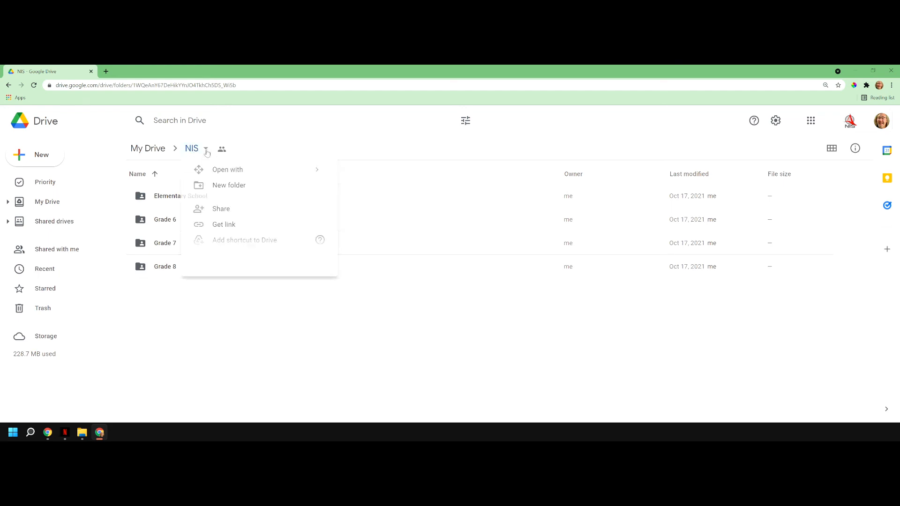
left_click(233, 212)
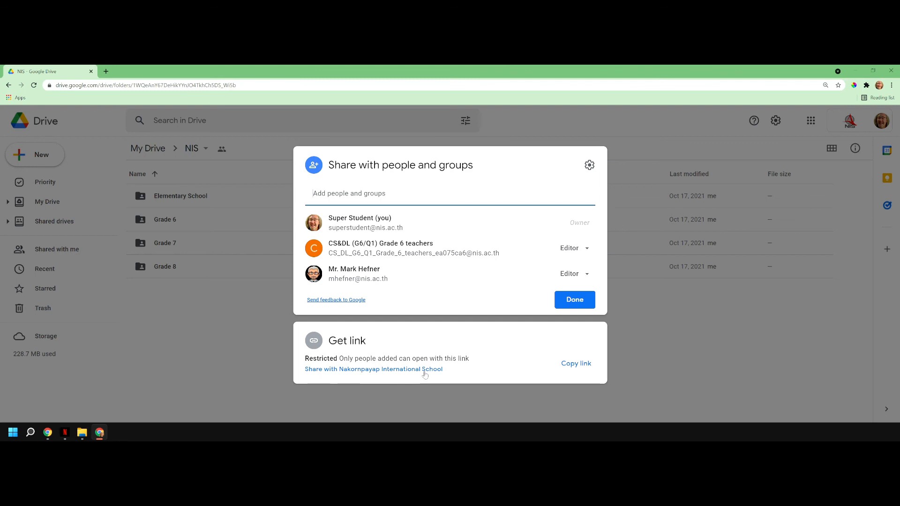
left_click(577, 364)
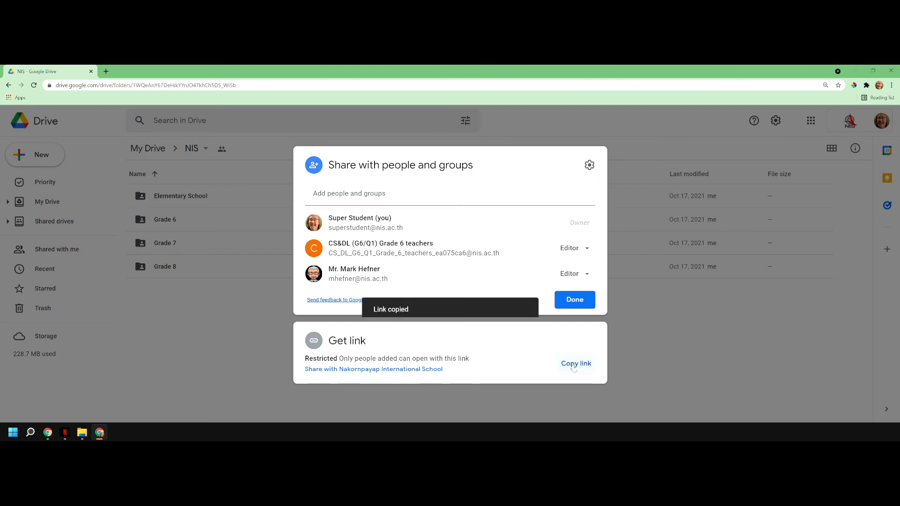
left_click(199, 297)
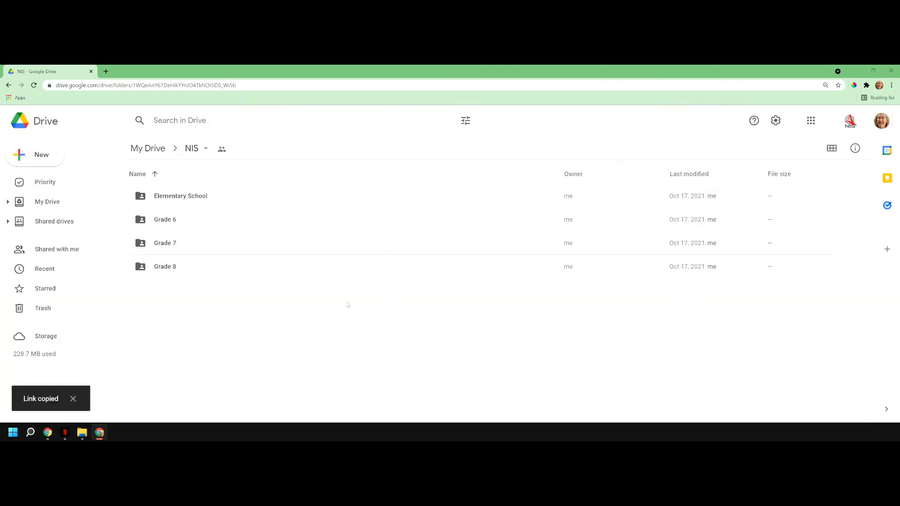